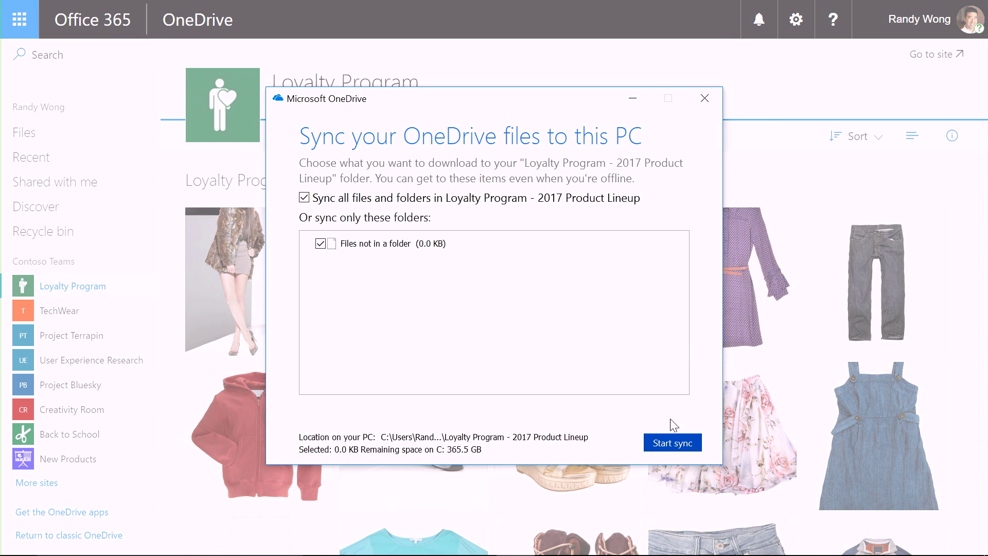
Confirm Start sync for the 2017 Product Lineup folder
{"action": "left_click", "coordinate": [668, 441]}
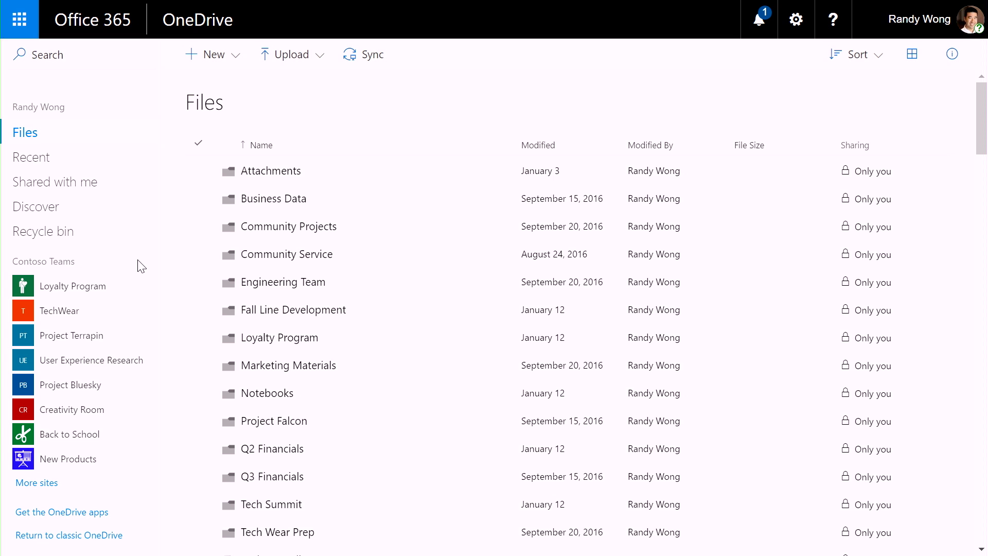
Sync Loyalty Program's Documents > 2017 Product Lineup folder, including all its files, to this PC
{"action": "left_click", "coordinate": [72, 286]}
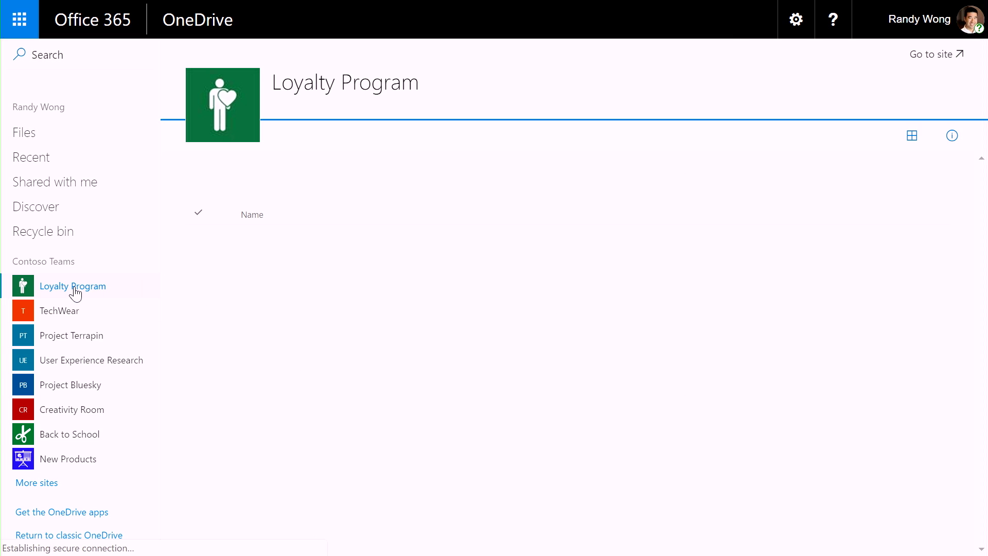
{"action": "left_click", "coordinate": [277, 244]}
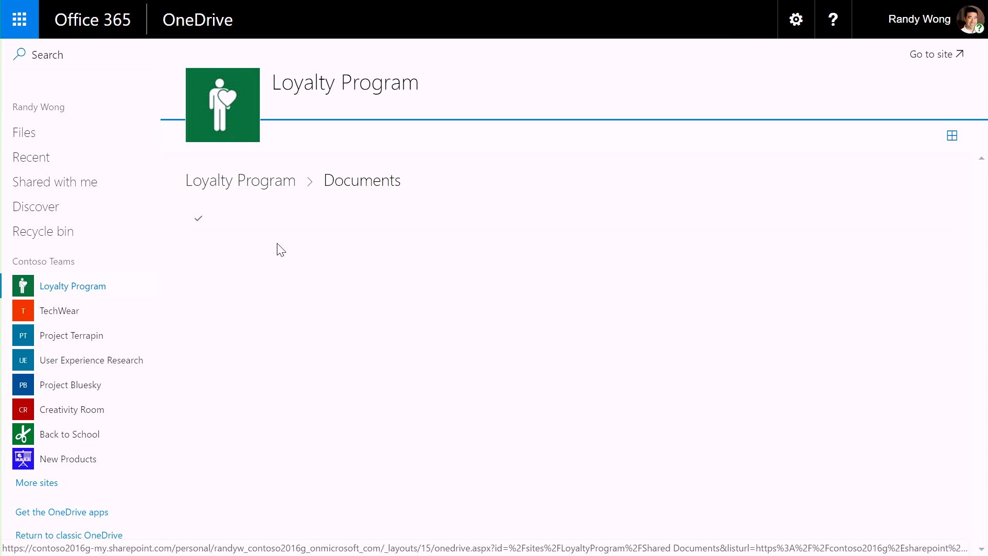
{"action": "left_click", "coordinate": [293, 249]}
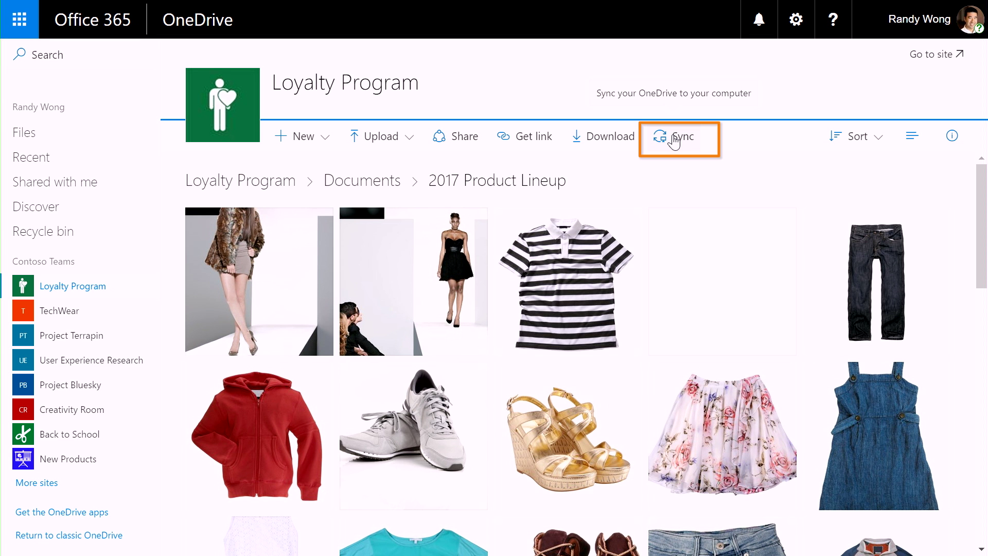
{"action": "left_click", "coordinate": [674, 139]}
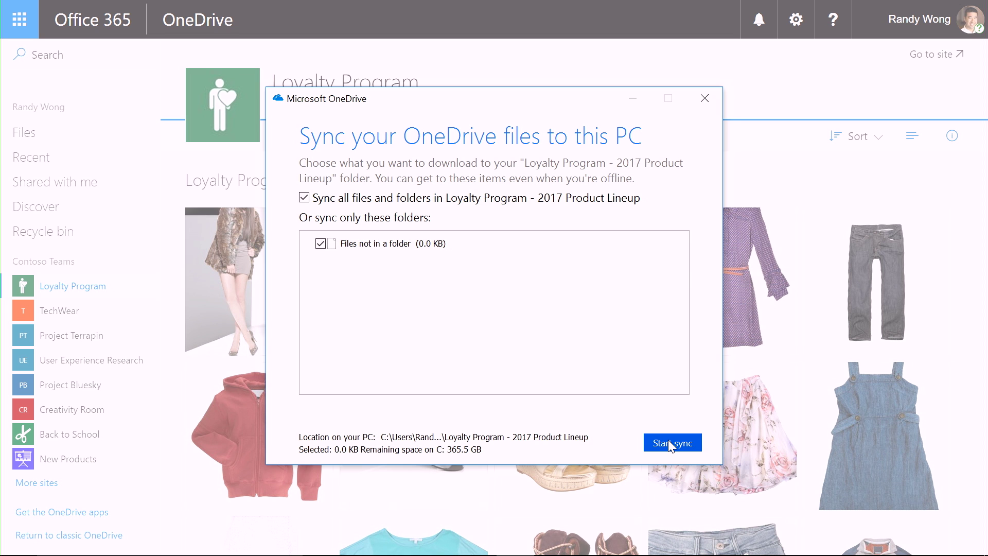
{"action": "left_click", "coordinate": [669, 440]}
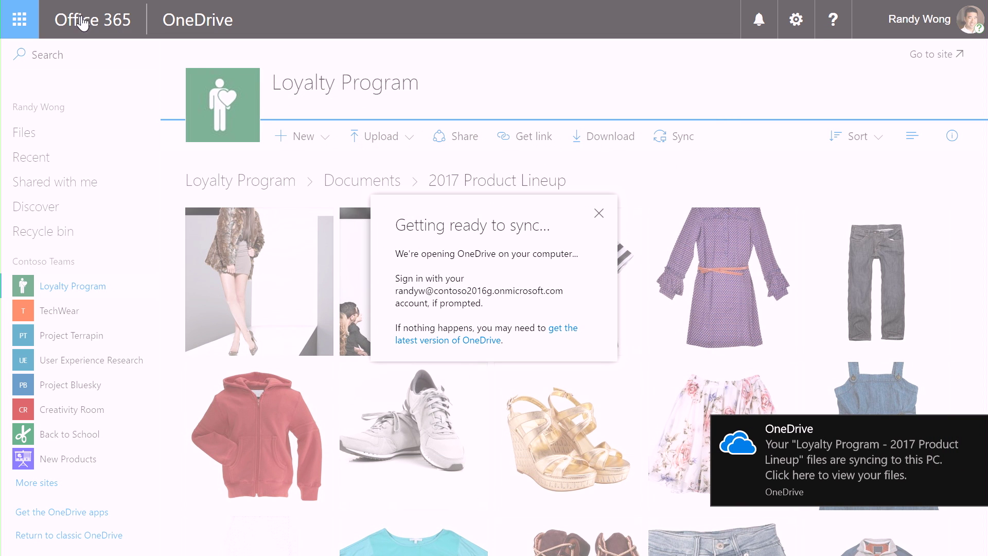
Go to Outlook mail and open Omar Shahine's shared Sports Line folder from the sharing email
{"action": "left_click", "coordinate": [21, 22]}
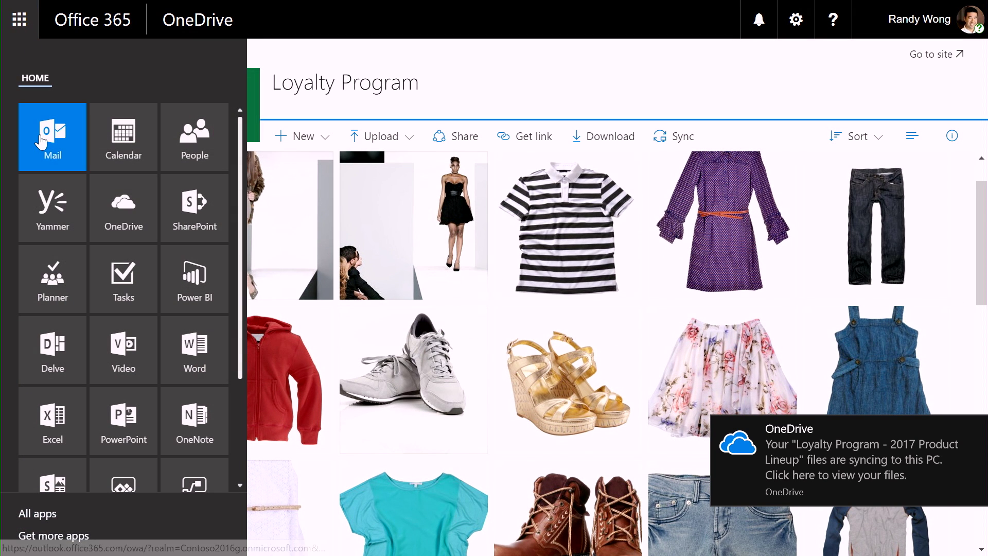
{"action": "left_click", "coordinate": [48, 138]}
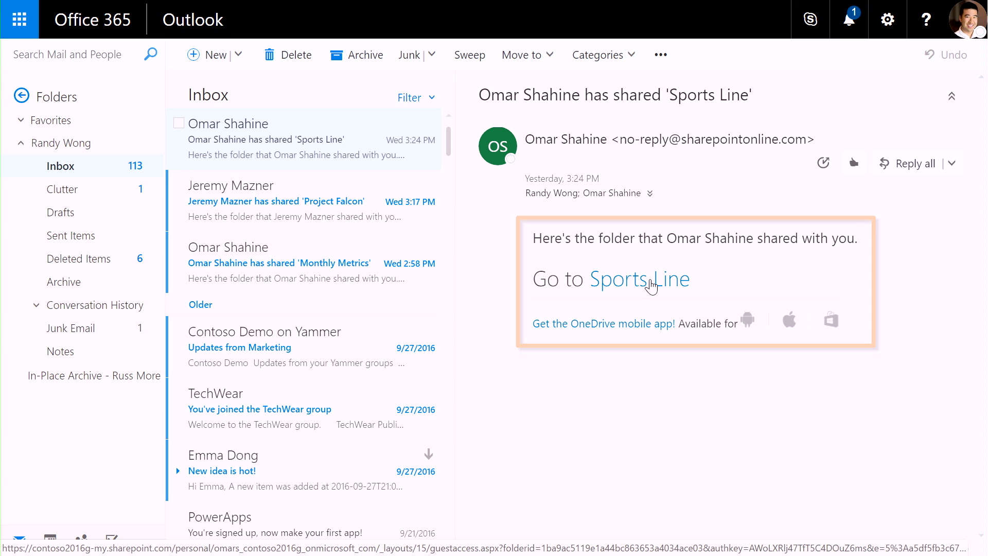
{"action": "left_click", "coordinate": [650, 286]}
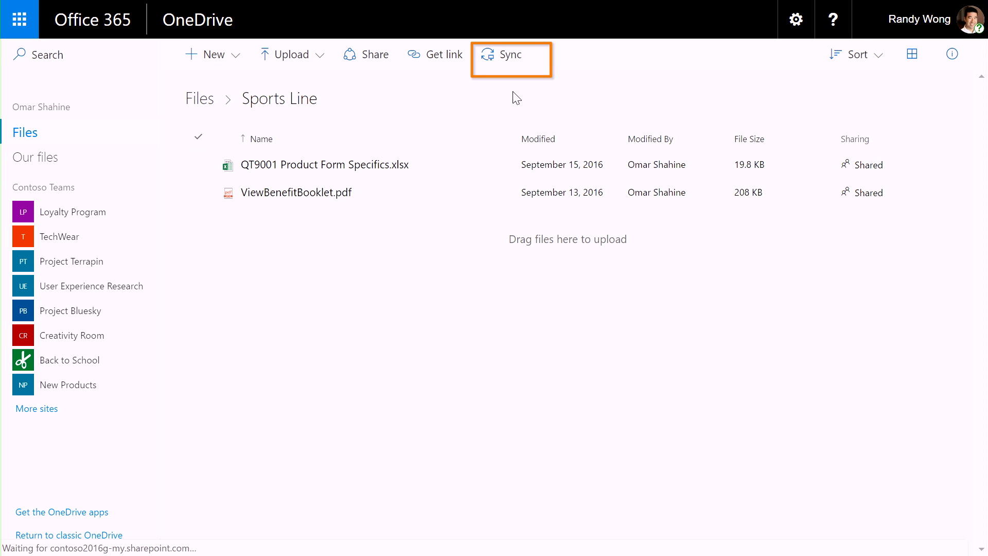
Sync all of Omar Shahine's Sports Line folder and view its two files in File Explorer
{"action": "left_click", "coordinate": [510, 62]}
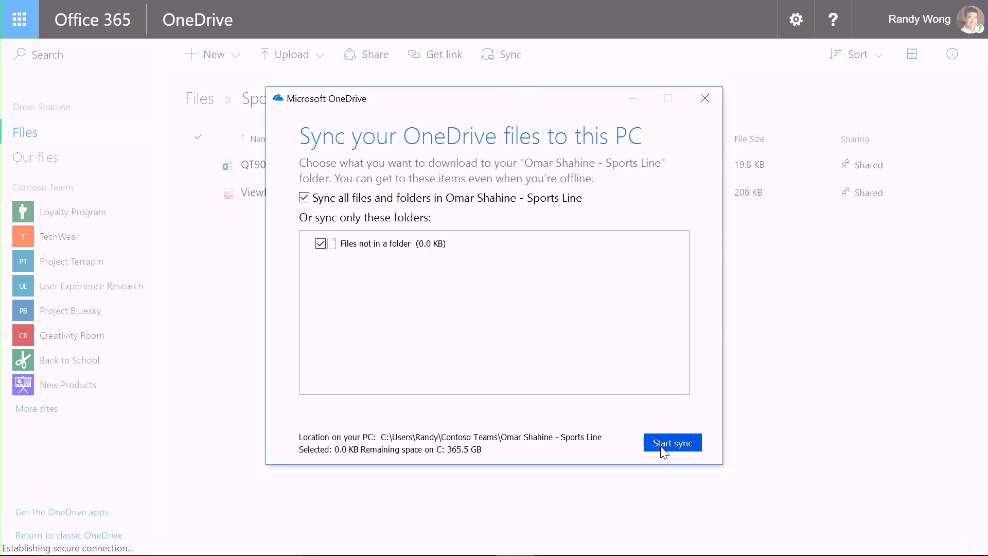
{"action": "left_click", "coordinate": [669, 445]}
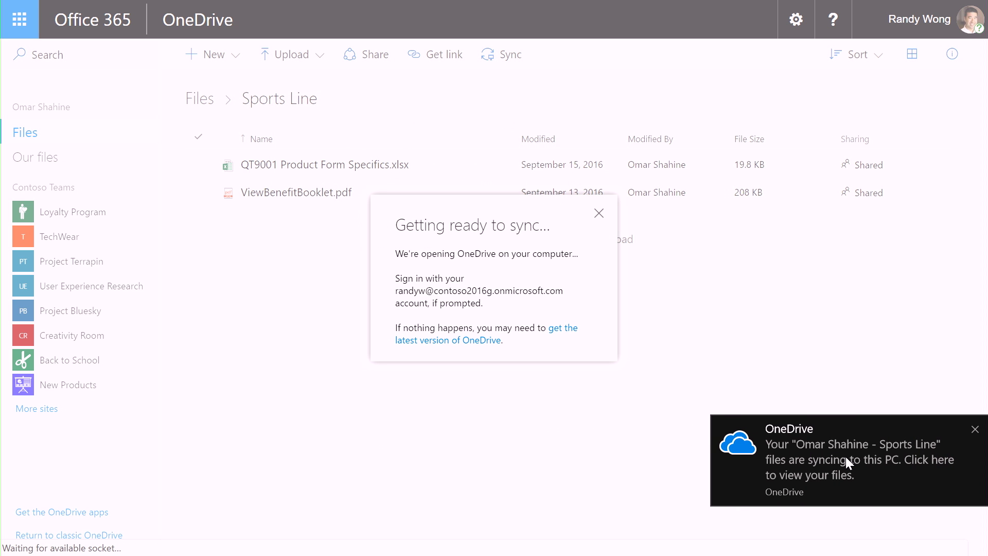
{"action": "left_click", "coordinate": [845, 456]}
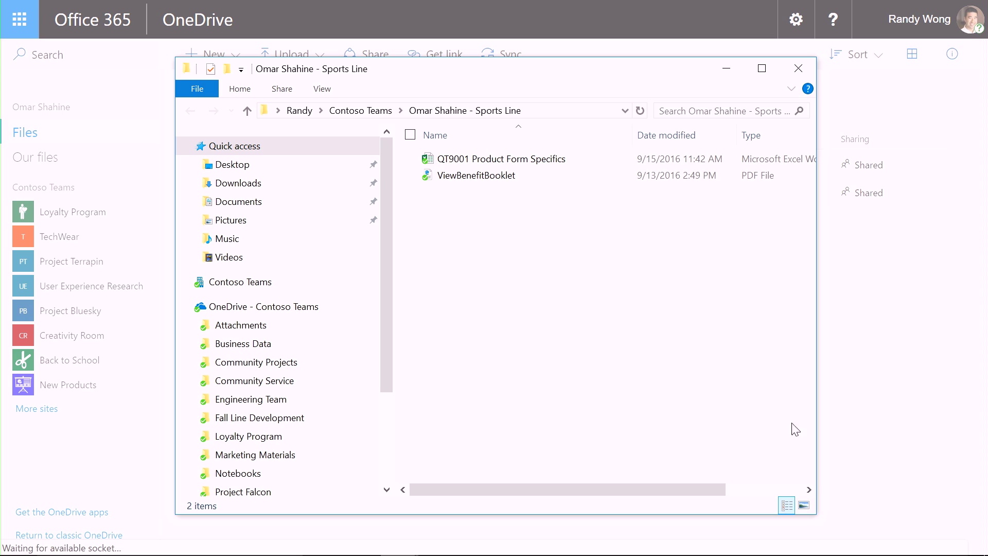
Move up to the Contoso Teams folder and check OneDrive's recent sync activity in the tray
{"action": "left_click", "coordinate": [363, 113]}
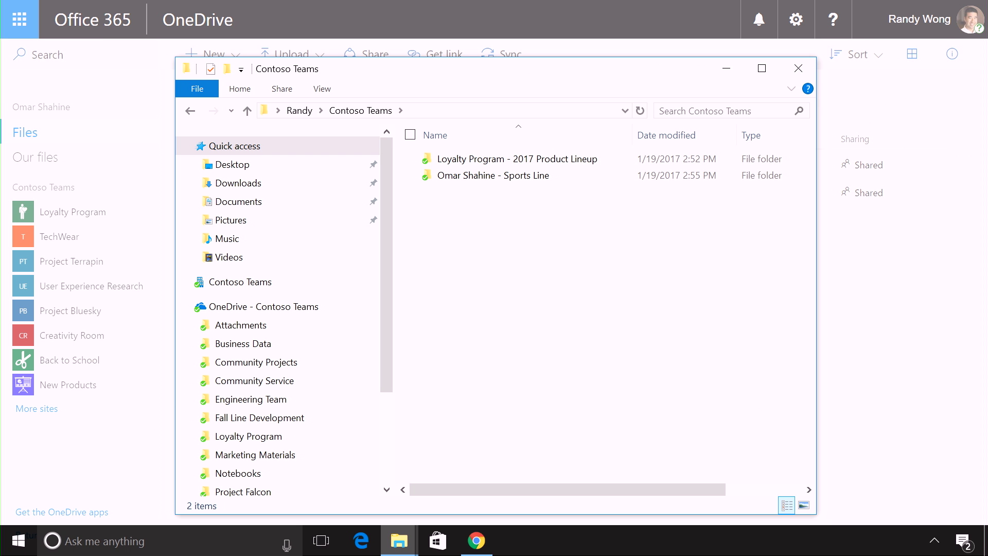
{"action": "left_click", "coordinate": [934, 541]}
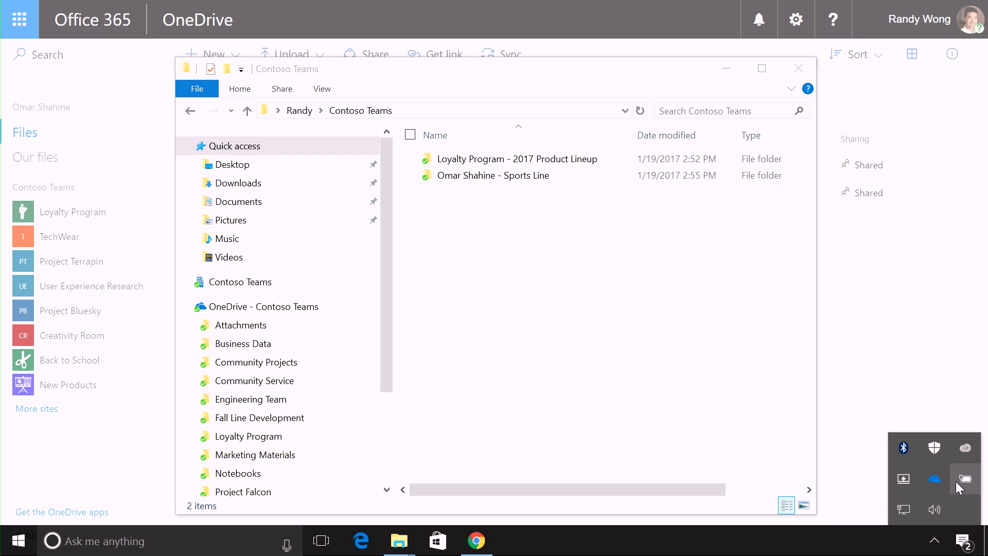
{"action": "left_click", "coordinate": [935, 480]}
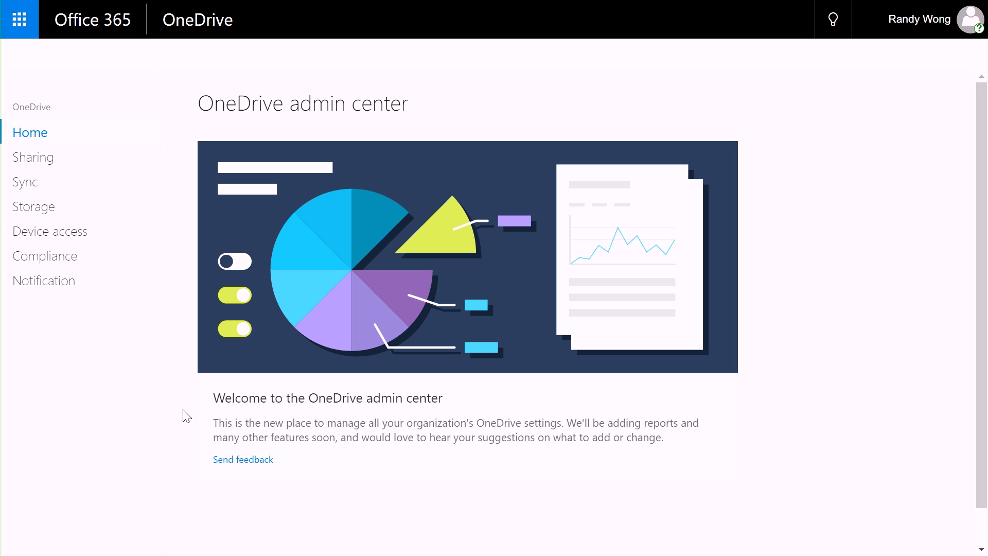
Look over the external Sharing settings page, then the Sync settings page
{"action": "left_click", "coordinate": [70, 163]}
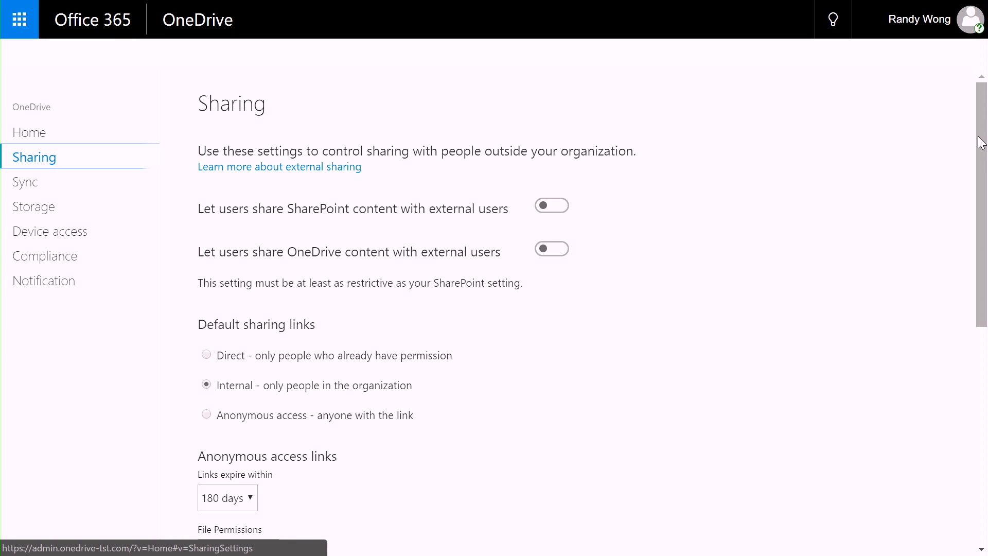
{"action": "left_click_drag", "start_coordinate": [979, 142], "coordinate": [979, 142]}
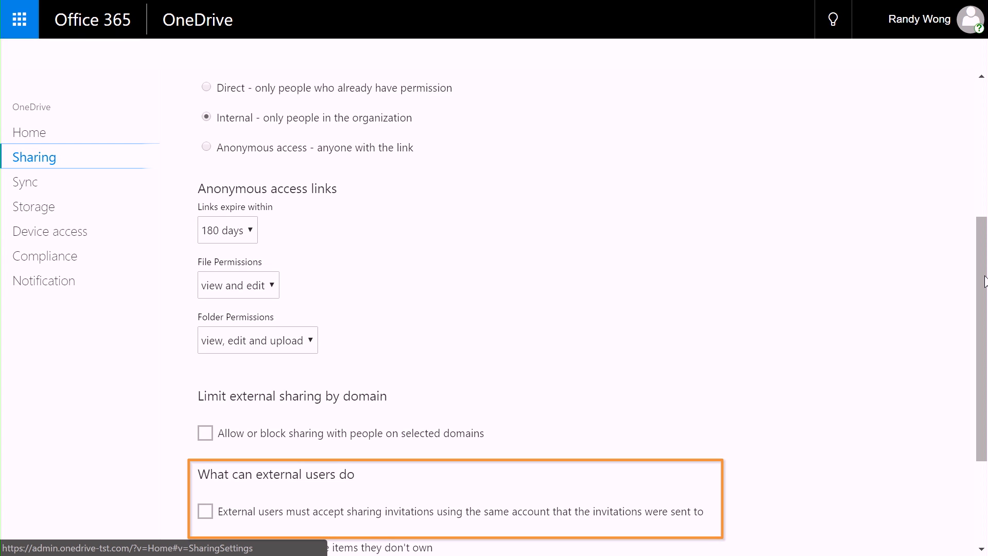
{"action": "left_click", "coordinate": [101, 193]}
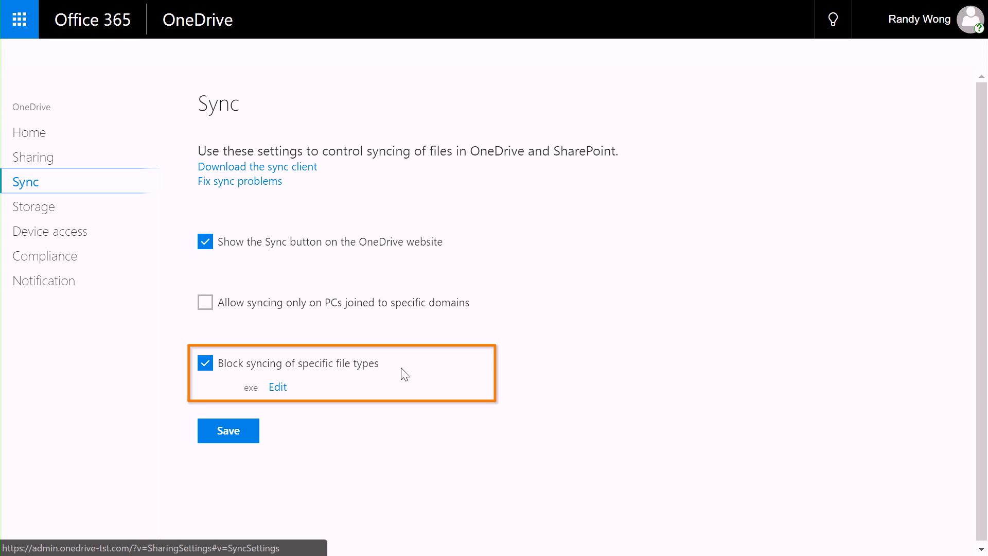
Review the Storage settings page, then the Device access settings page
{"action": "left_click", "coordinate": [35, 216]}
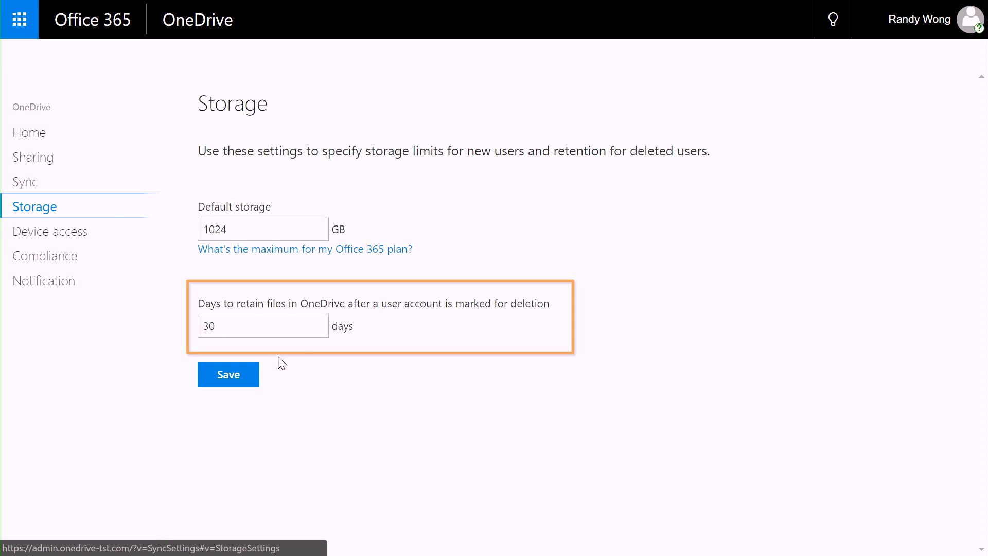
{"action": "left_click", "coordinate": [51, 233]}
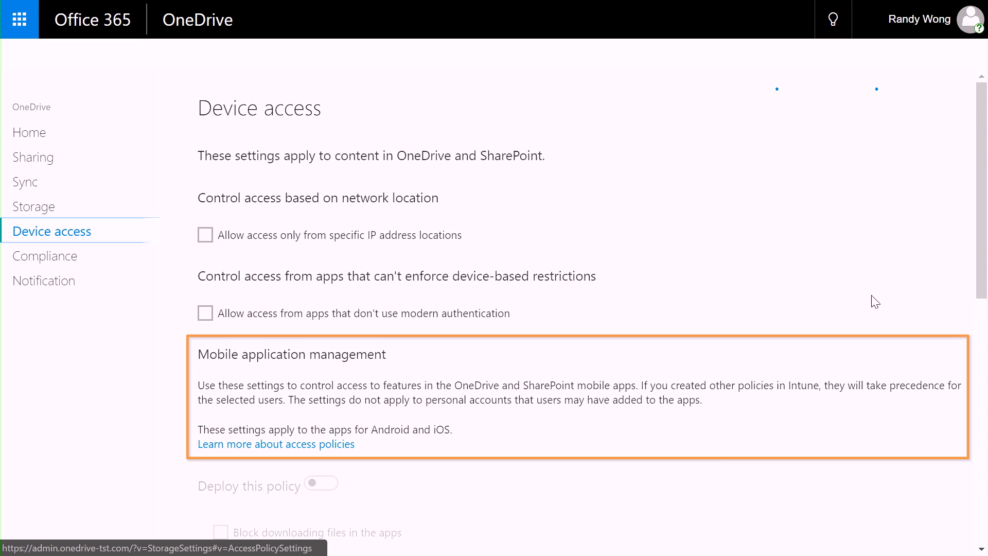
{"action": "scroll", "coordinate": [963, 363], "scroll_direction": "down", "scroll_amount": 5}
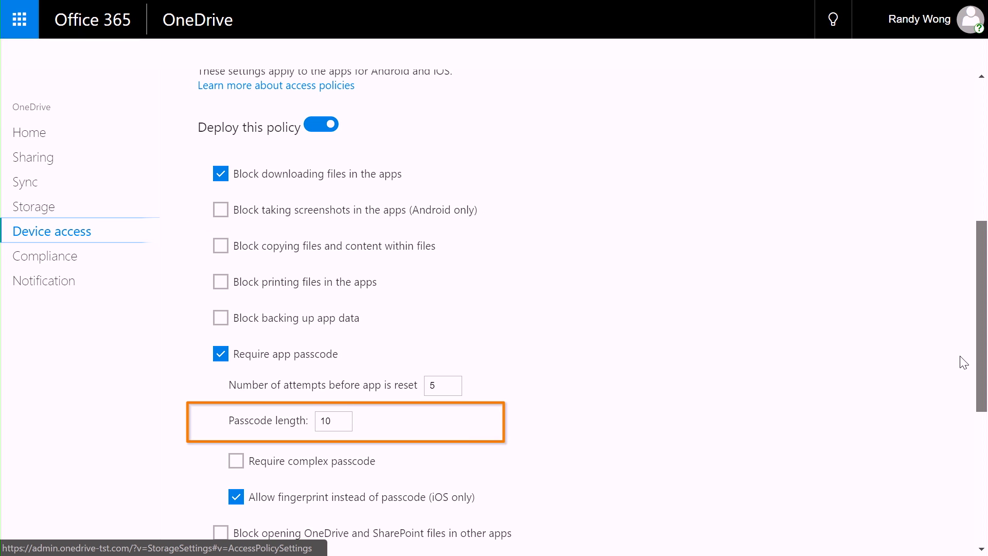
{"action": "mouse_move", "coordinate": [963, 362]}
{"action": "left_mouse_down"}
{"action": "mouse_move", "coordinate": [977, 362]}
{"action": "mouse_move", "coordinate": [971, 418]}
{"action": "left_mouse_up"}
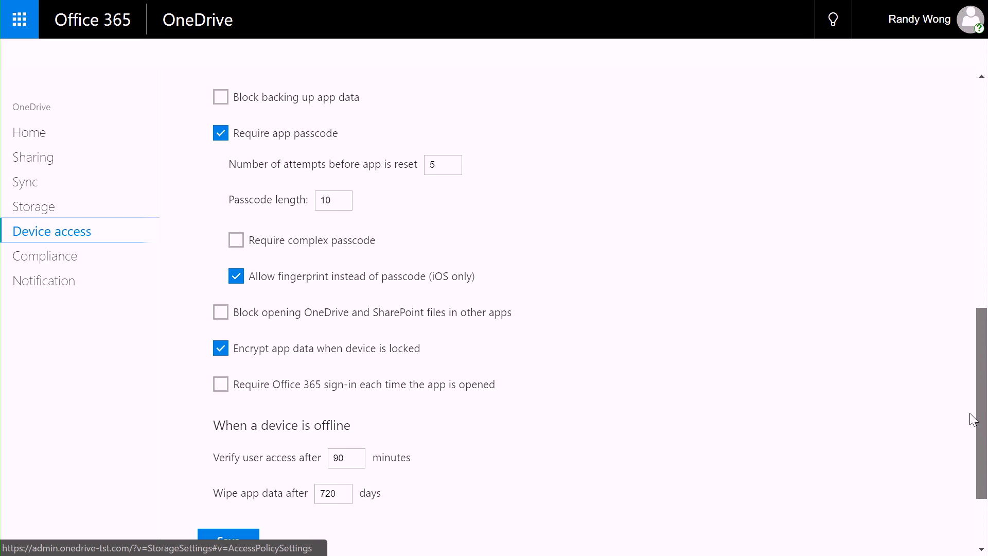
Review the Compliance auditing, DLP, retention and eDiscovery options, then the Notifications page
{"action": "left_click", "coordinate": [70, 265]}
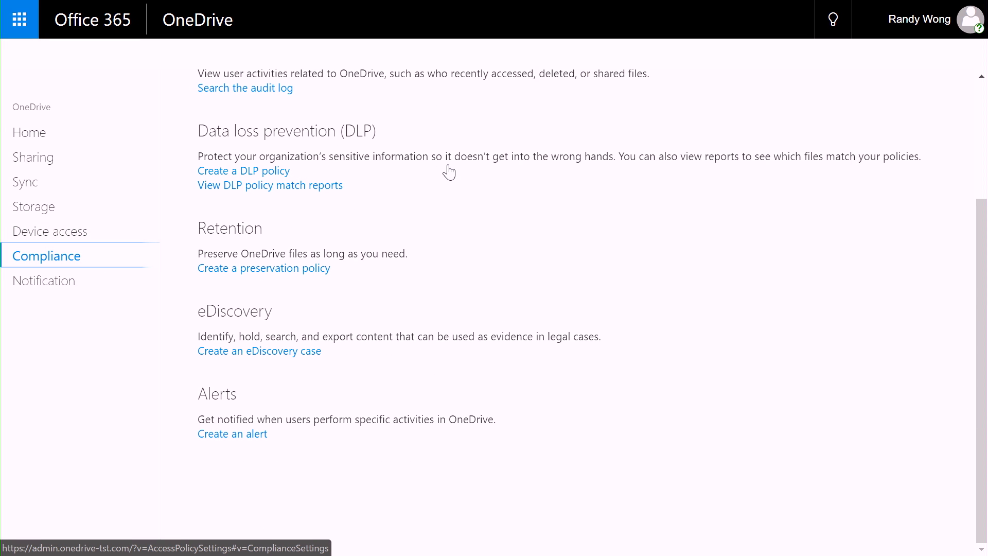
{"action": "scroll", "coordinate": [957, 117], "scroll_direction": "up", "scroll_amount": 1}
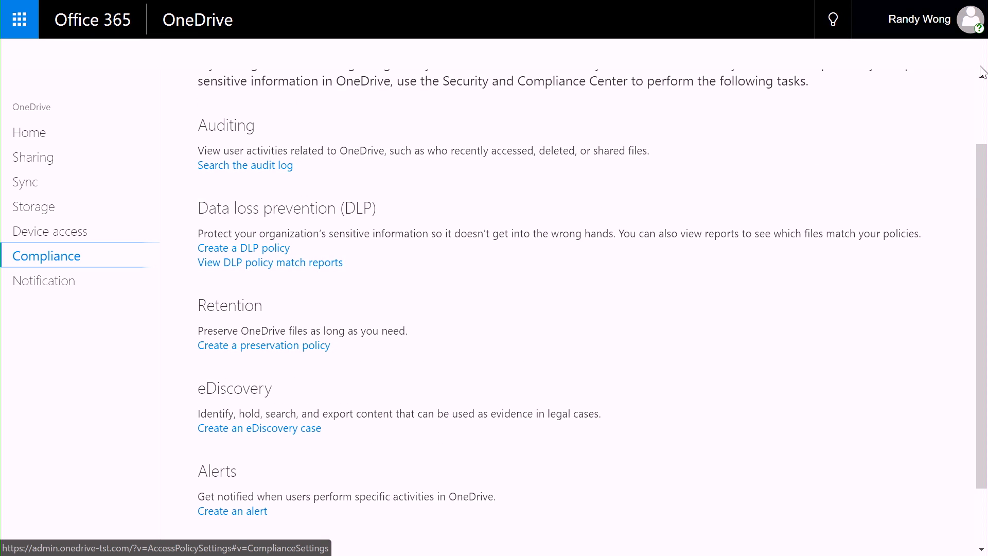
{"action": "scroll", "coordinate": [980, 100], "scroll_direction": "up", "scroll_amount": 1}
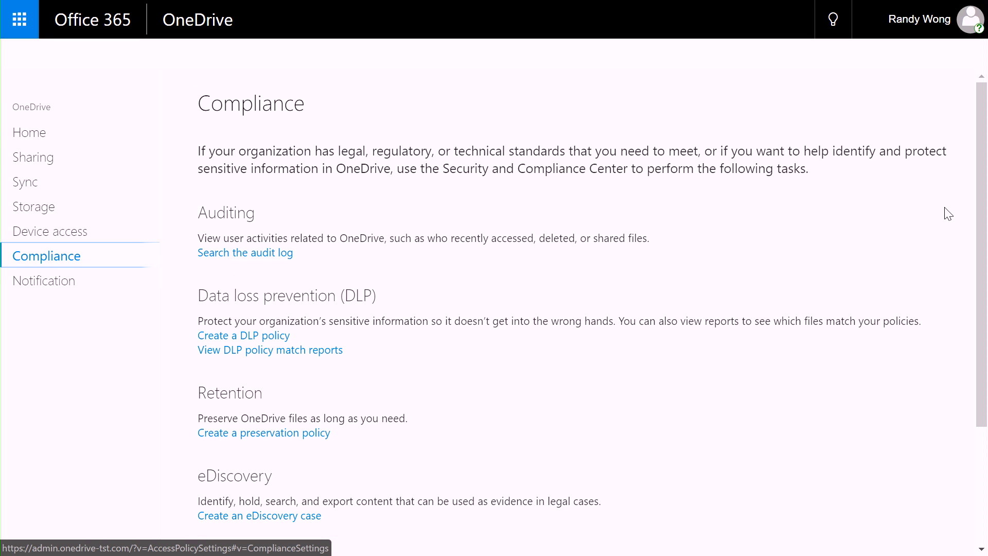
{"action": "left_click", "coordinate": [46, 282]}
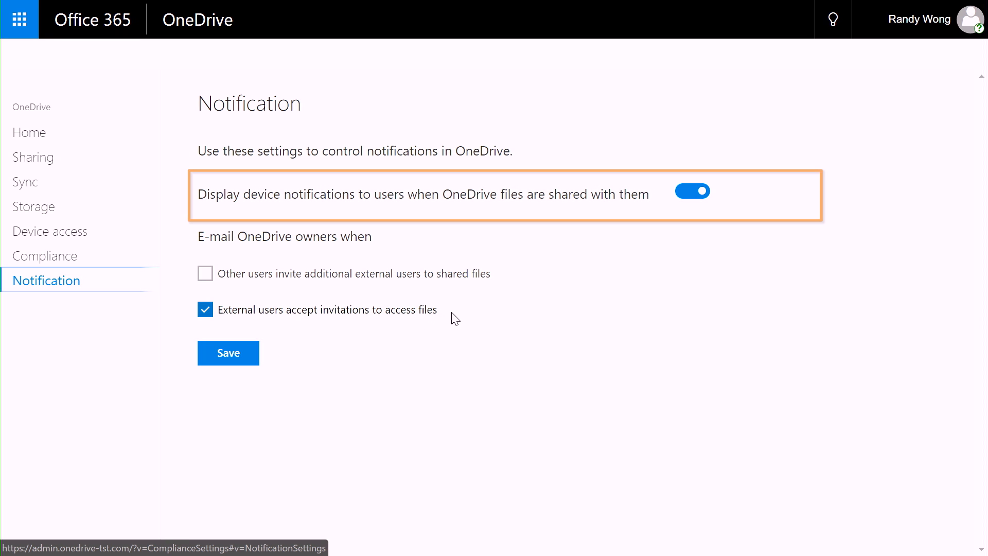